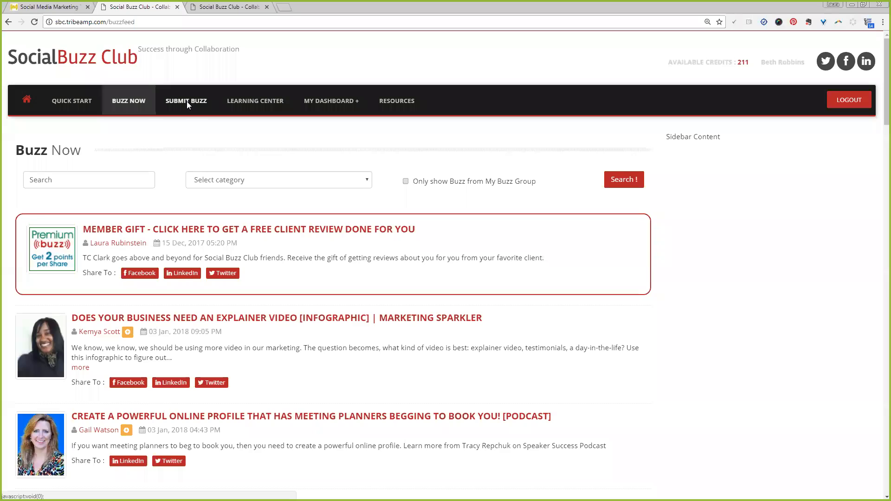
Open the Submit Buzz form and paste the blog article's URL from the article tab into the URL field.
click(187, 103)
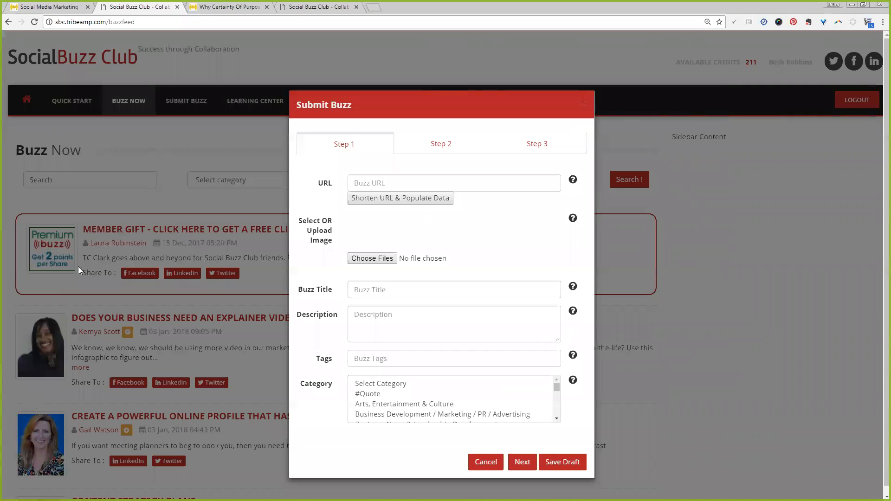
click(226, 7)
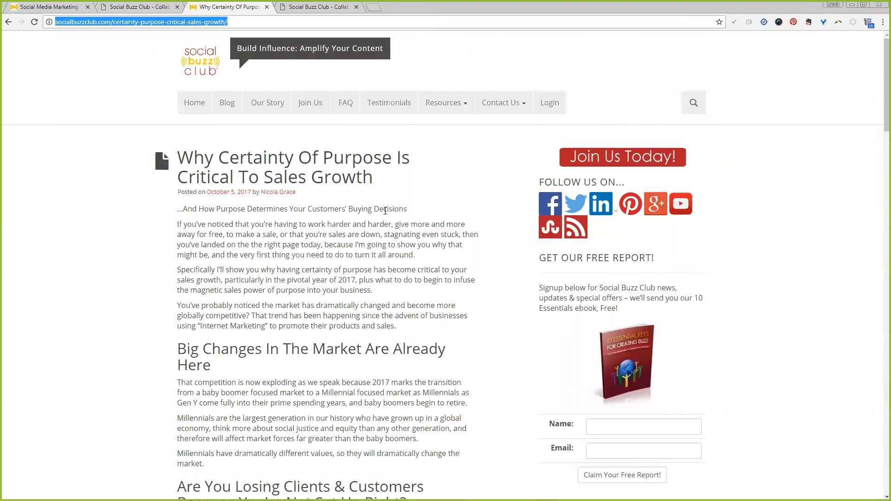
scroll(372, 227, down, 7)
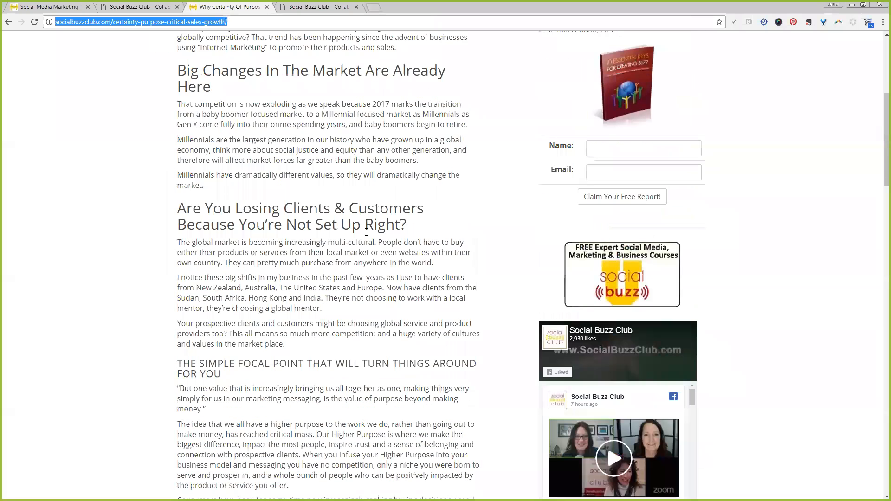
scroll(364, 233, up, 5)
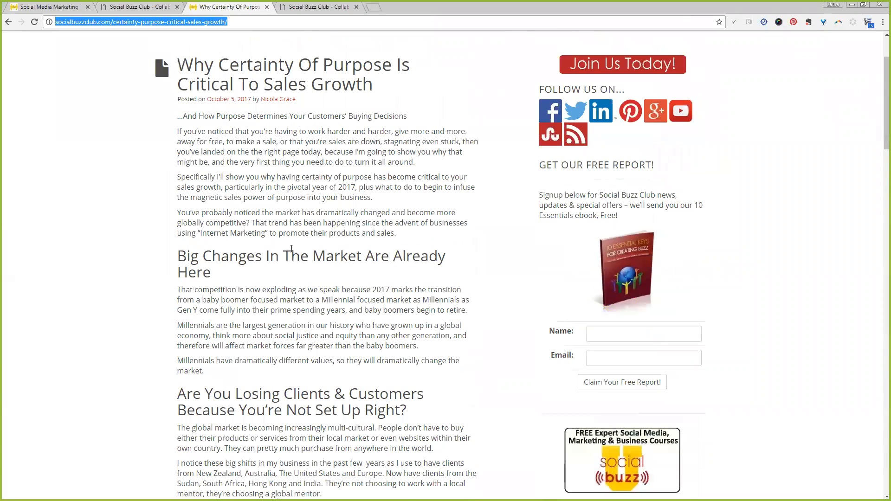
scroll(254, 153, down, 2)
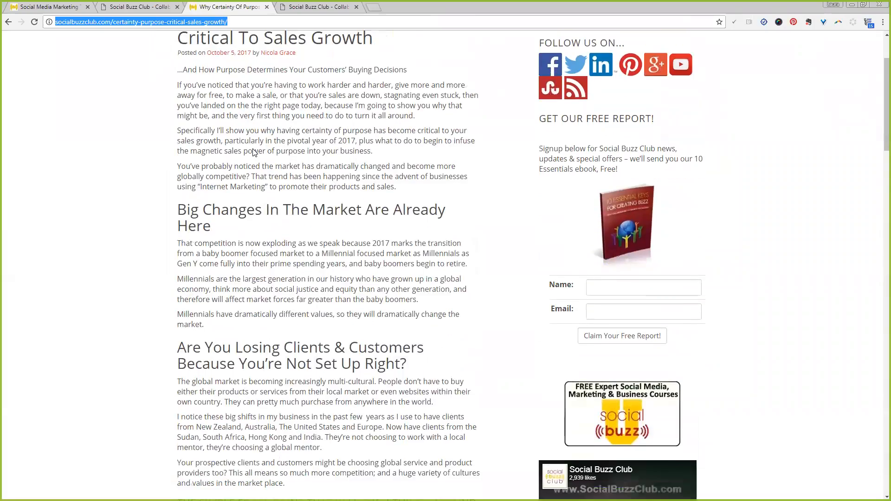
scroll(253, 152, down, 9)
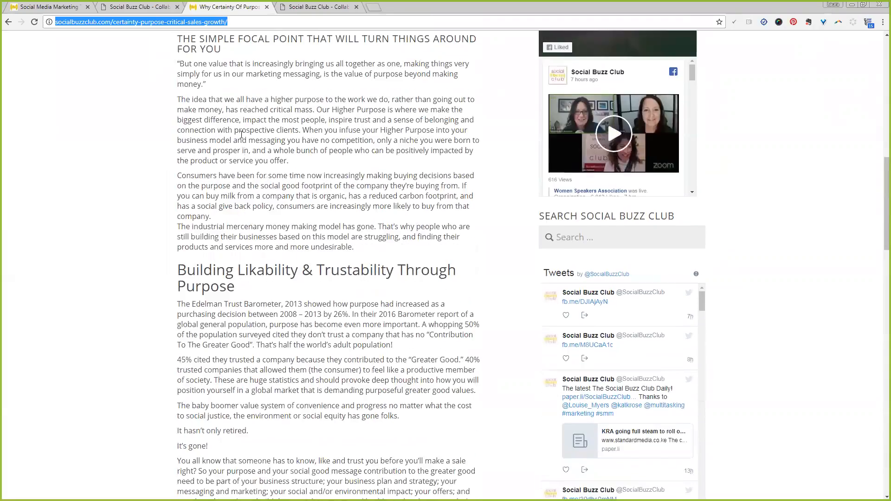
click(138, 6)
click(409, 179)
text(https://socialbuzzclub.com/certainty-purpose-critical-sales-growth/)
key(Home)
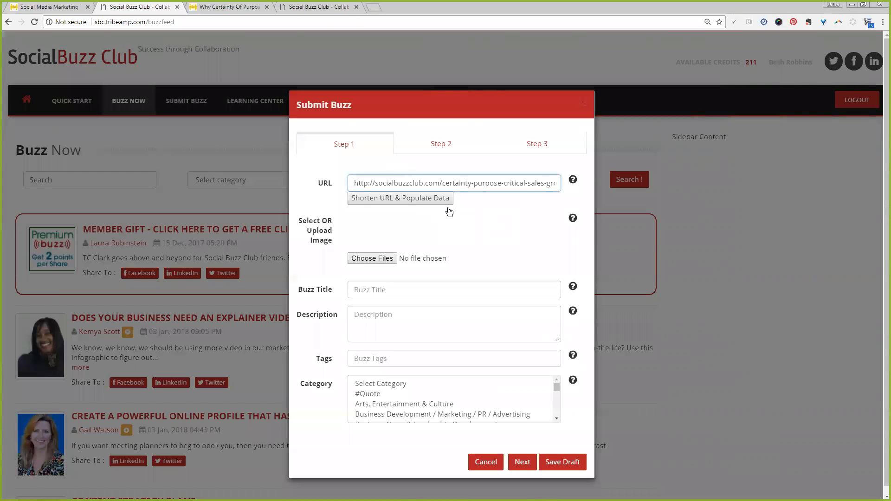
Shorten the URL and populate the post data, then choose the author's photo as the buzz image.
click(393, 200)
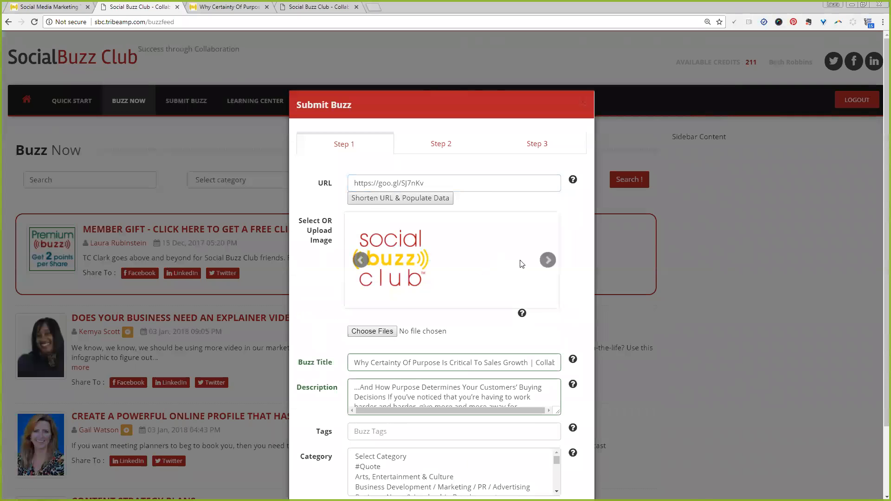
click(547, 259)
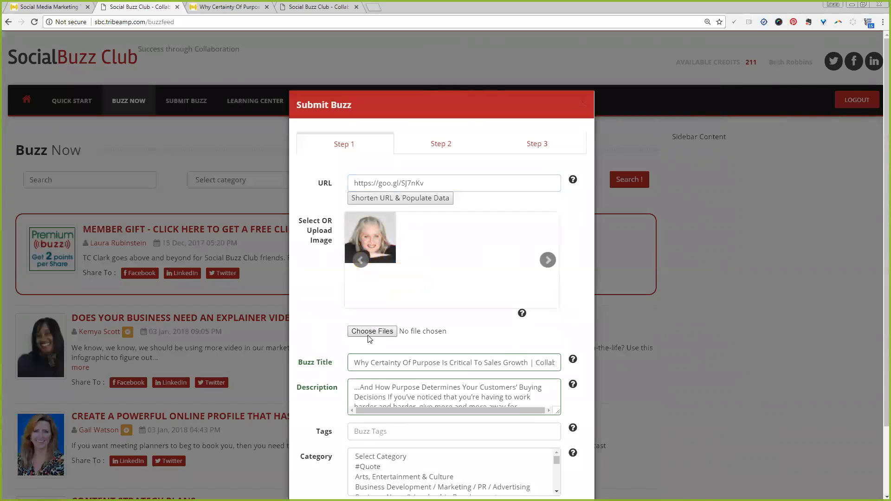
Remove the trailing " | Collaborative Social Marketing" from the Buzz Title.
click(368, 362)
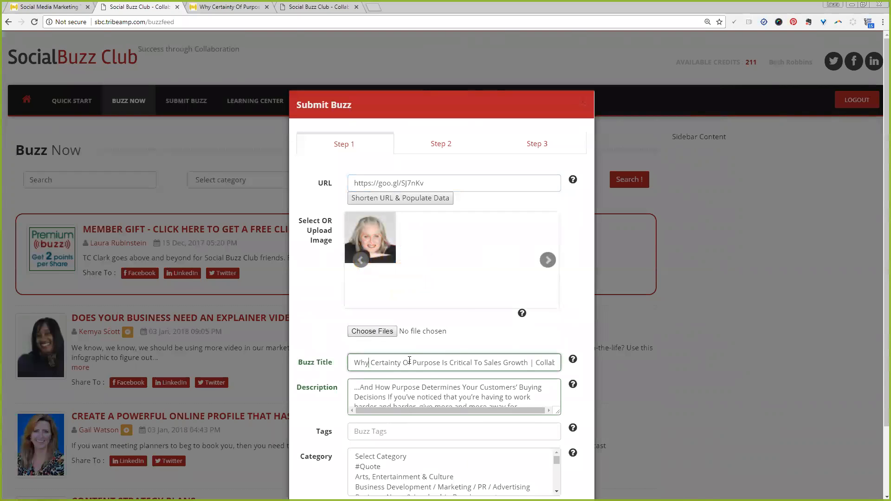
key(End)
key(shift+Left)
key(shift+Left)
key(shift+Left)
key(shift+Left)
key(shift+Left)
key(shift+Left)
key(shift+Left)
key(shift+Left)
key(shift+Left)
key(shift+Left)
key(shift+Left)
key(shift+Left)
key(shift+Left)
key(shift+Left)
key(shift+Left)
key(shift+Left)
key(shift+Left)
key(shift+Left)
key(shift+Left)
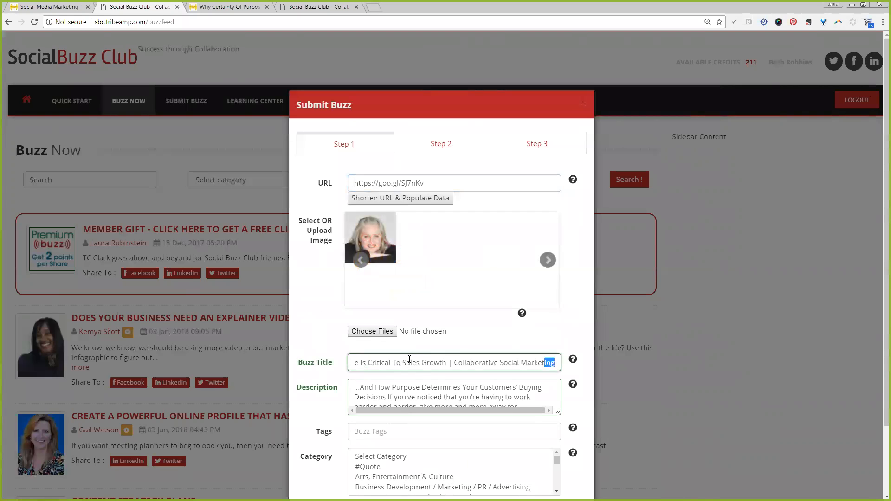
key(shift+Left)
key(shift+Left)
key(shift+Left)
key(shift+Left)
key(shift+Left)
key(shift+Left)
key(shift+Left)
key(shift+Left)
key(shift+Left)
key(shift+Left)
key(shift+Left)
key(shift+Left)
key(shift+Left)
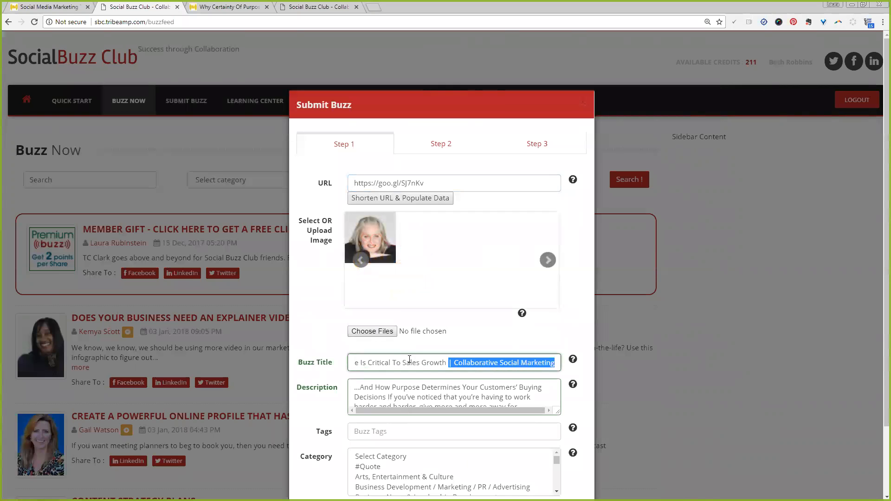
key(BackSpace)
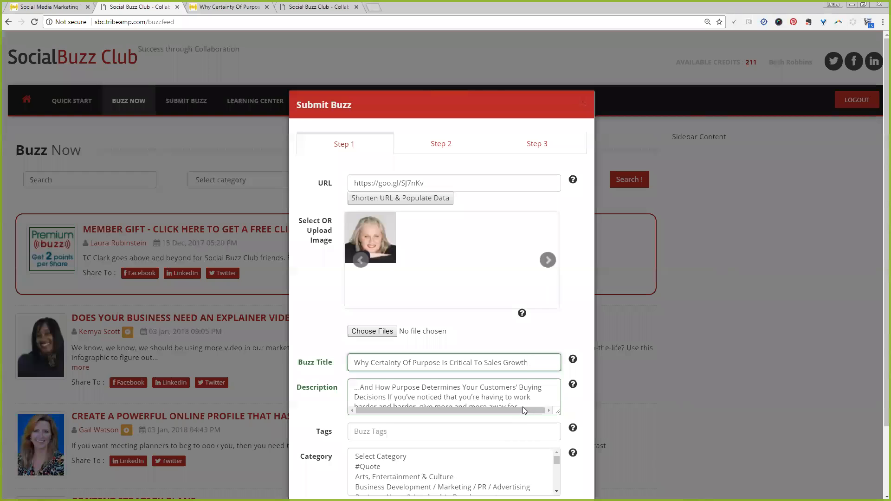
Enlarge the Description box and rewrite its opening as "Discover how purpose determines your customers' buying decisions".
drag(556, 413, 564, 465)
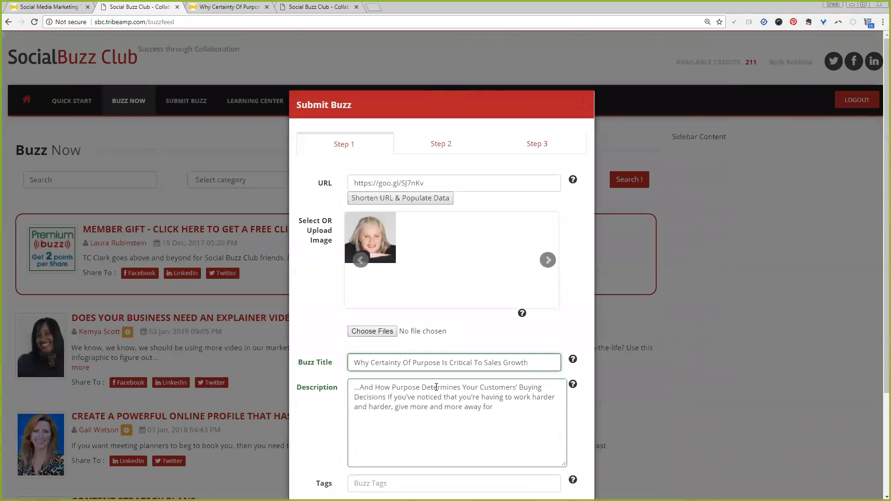
drag(373, 387, 312, 387)
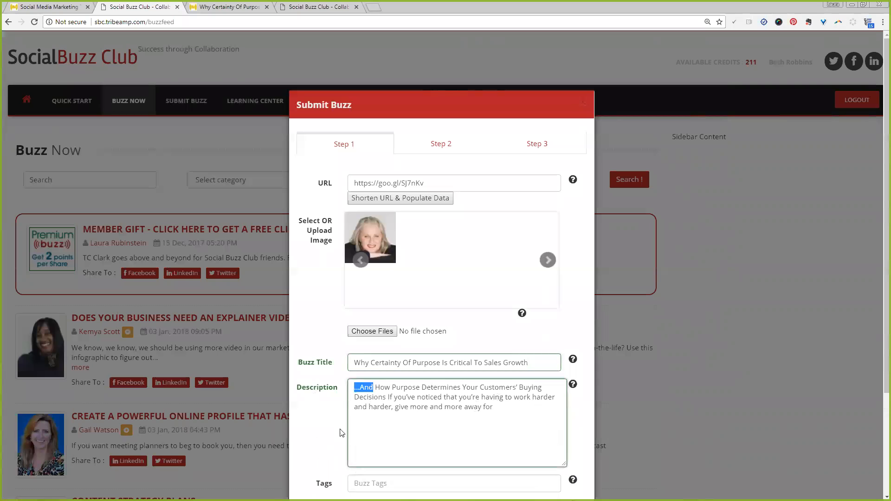
key(BackSpace)
key(Delete)
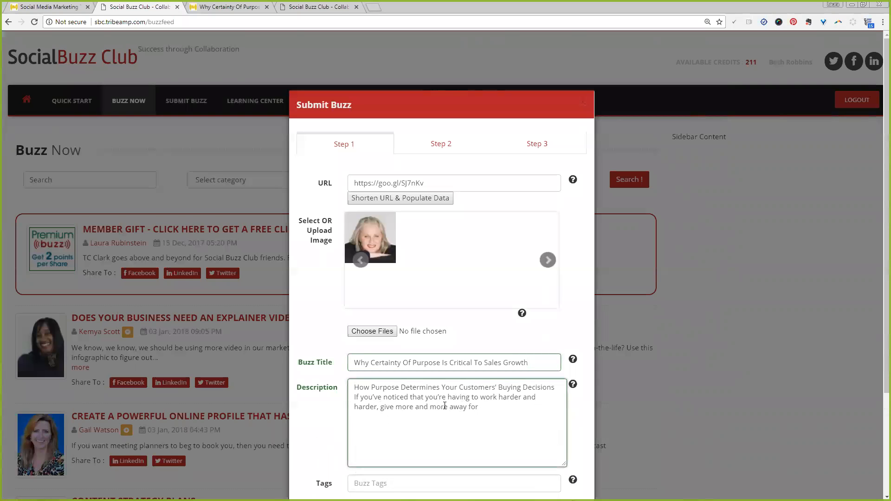
text(Discover h)
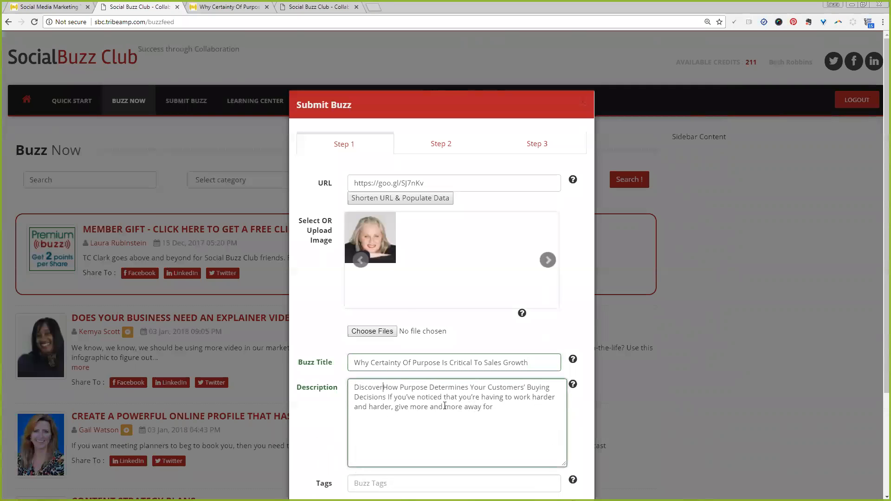
key(Delete)
key(ctrl+Right)
key(ctrl+shift+Right)
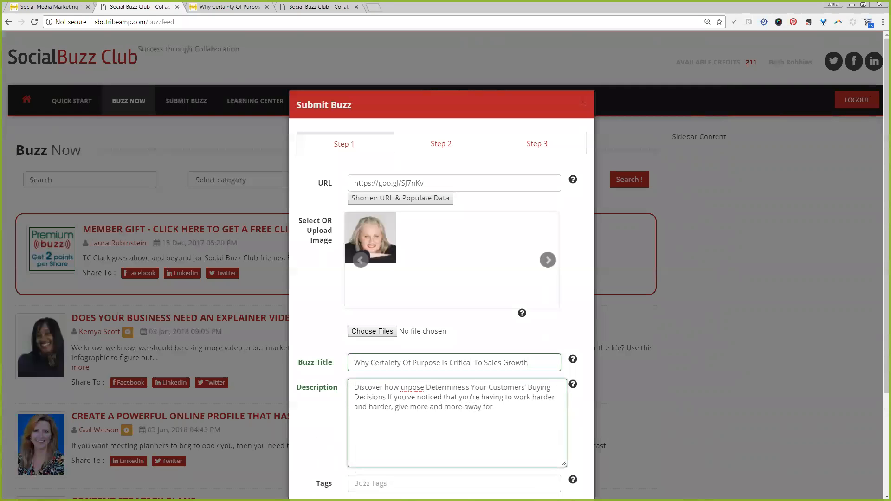
text(purpose)
key(ctrl+shift+Right)
text(determines)
key(Delete)
text(y)
key(ctrl+shift+Right)
text(customers’)
key(Delete)
text(b)
key(ctrl+Right)
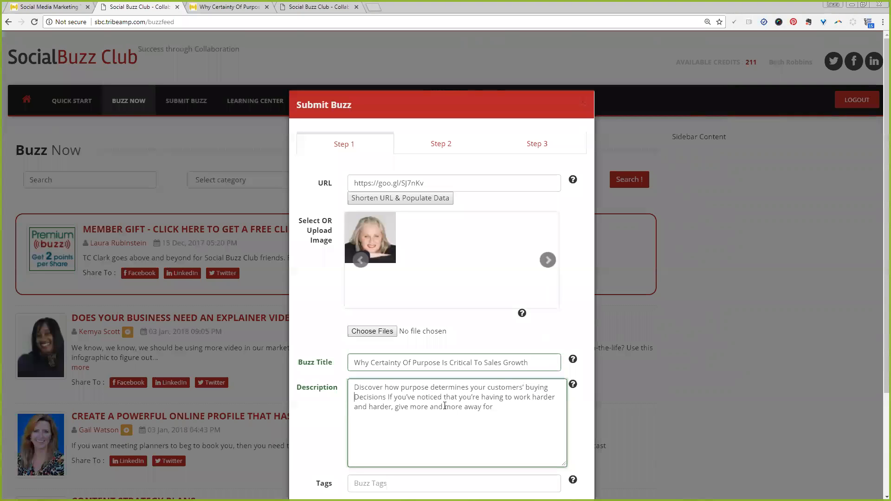
text(d)
key(Delete)
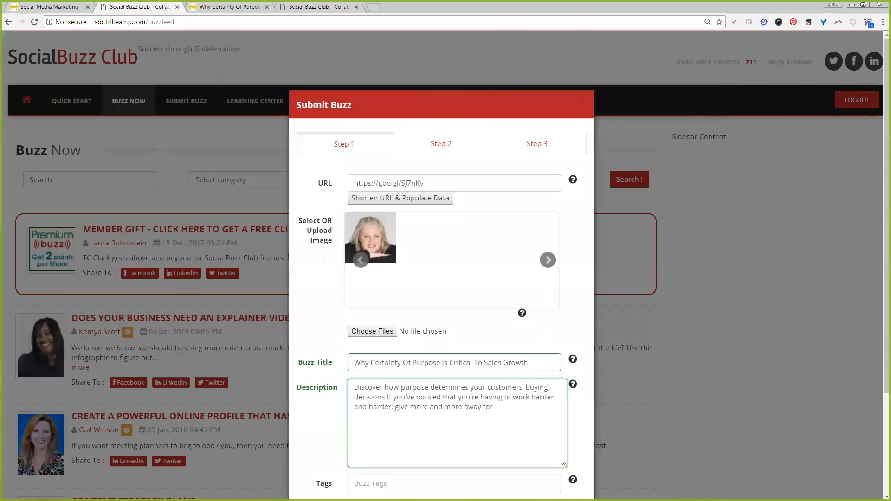
key(ctrl+shift+End)
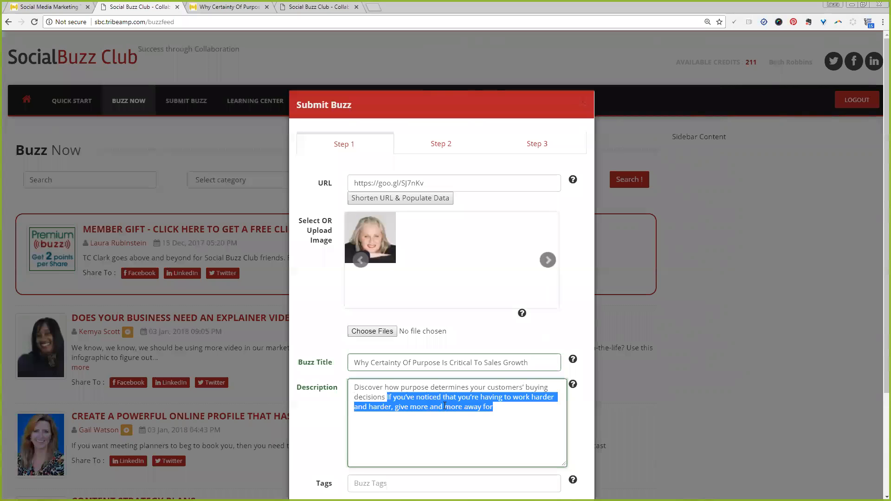
key(Delete)
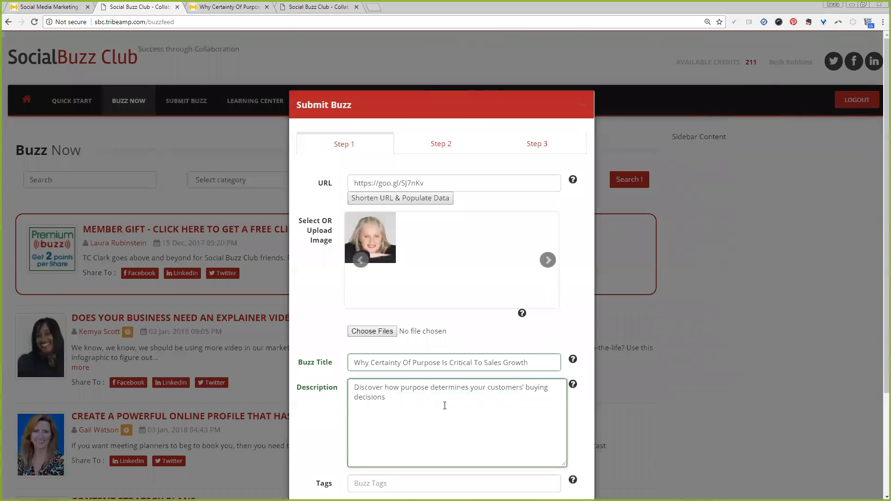
text(via @SocialBuzzClub)
Enter the tags "sales, purpose".
scroll(445, 406, down, 1)
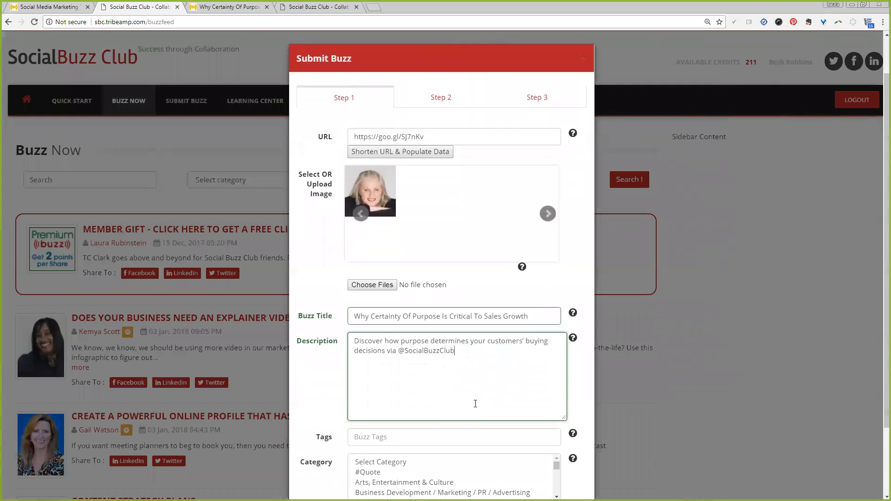
click(451, 434)
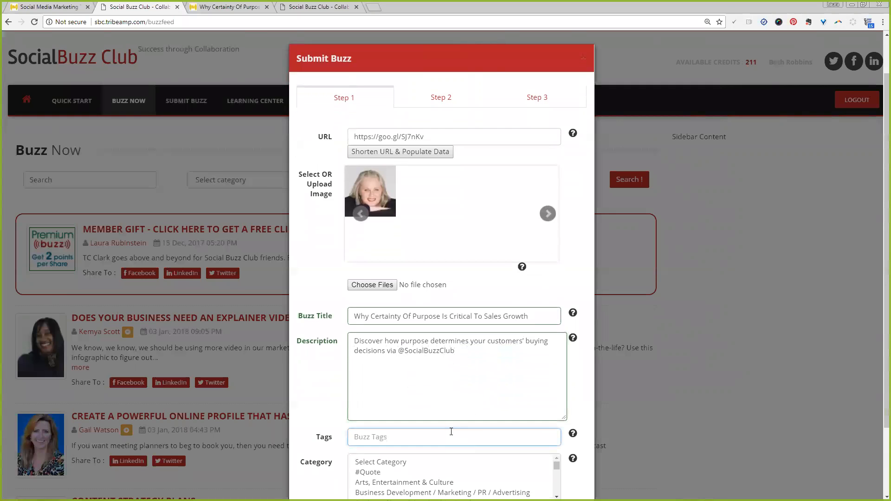
text(sales,)
text( pupr)
text(o)
key(BackSpace)
key(BackSpace)
text(ose,)
key(BackSpace)
key(BackSpace)
key(BackSpace)
key(BackSpace)
key(BackSpace)
key(BackSpace)
text(rpose)
Set the category to Business Development / Marketing / PR / Advertising.
scroll(451, 417, down, 2)
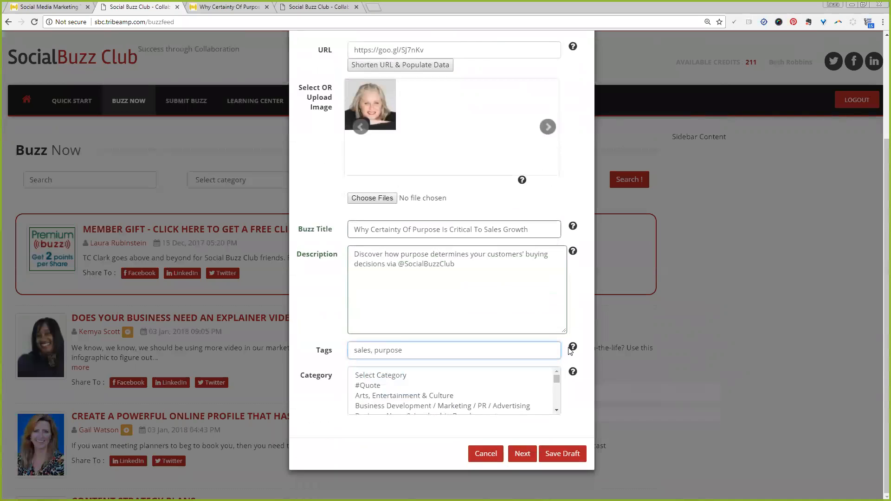
mouse_move(569, 349)
mouse_move(522, 185)
mouse_move(571, 230)
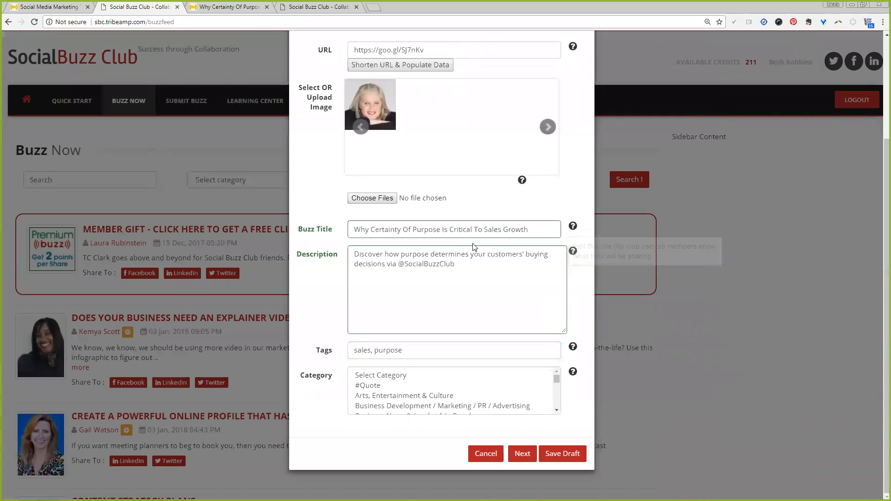
mouse_move(574, 253)
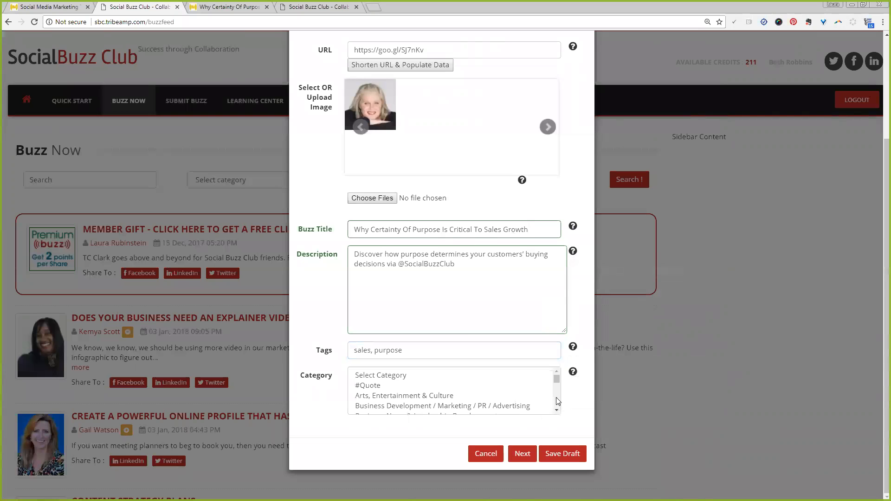
click(458, 406)
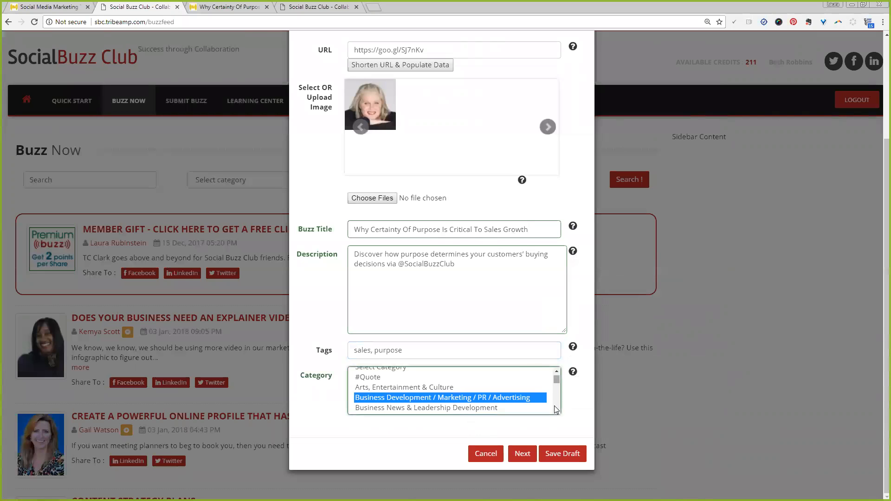
scroll(516, 403, down, 2)
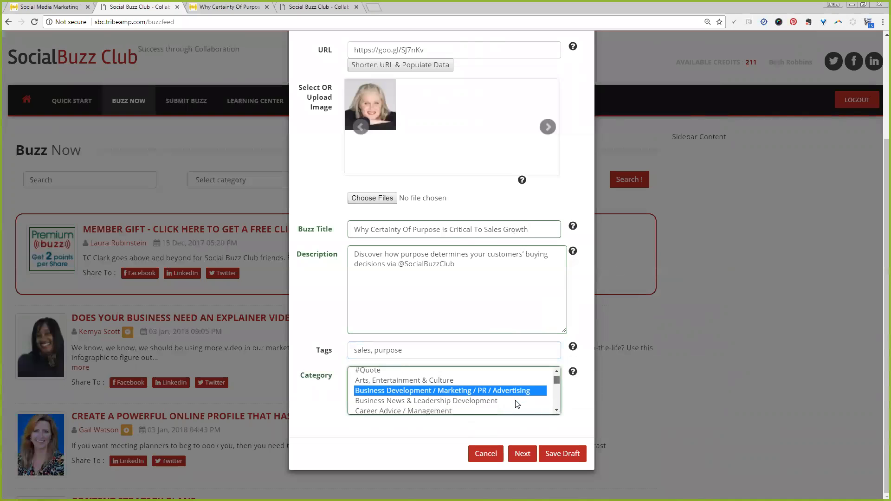
scroll(516, 403, up, 1)
scroll(517, 403, down, 1)
scroll(517, 404, down, 5)
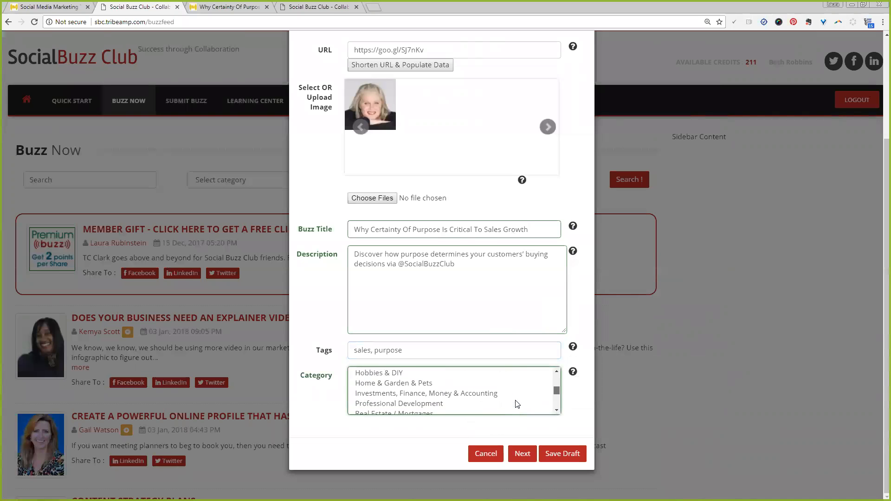
scroll(556, 402, up, 1)
scroll(555, 398, up, 2)
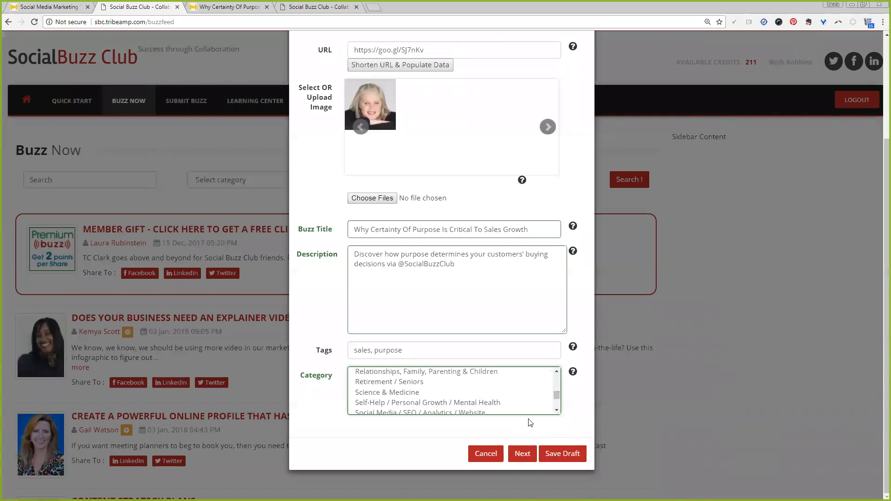
scroll(529, 404, up, 2)
scroll(524, 390, up, 1)
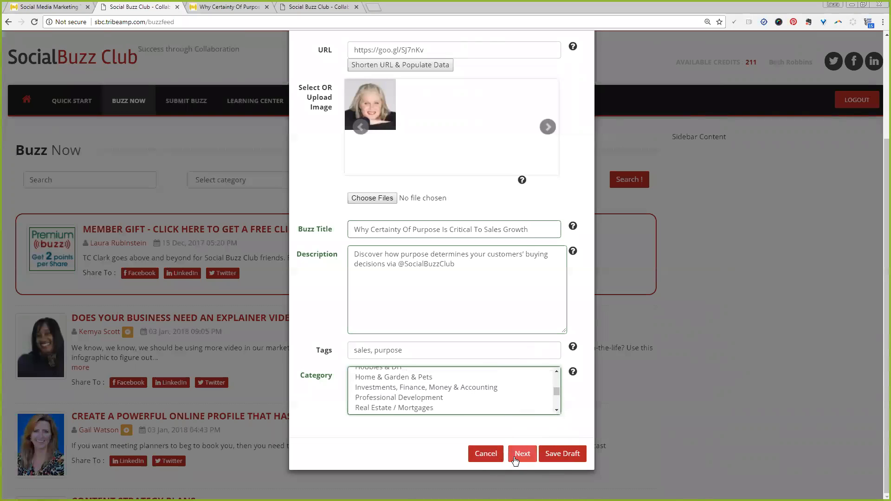
Advance to the social messages and refresh the Twitter message from the new description by turning Twitter off and on.
click(516, 457)
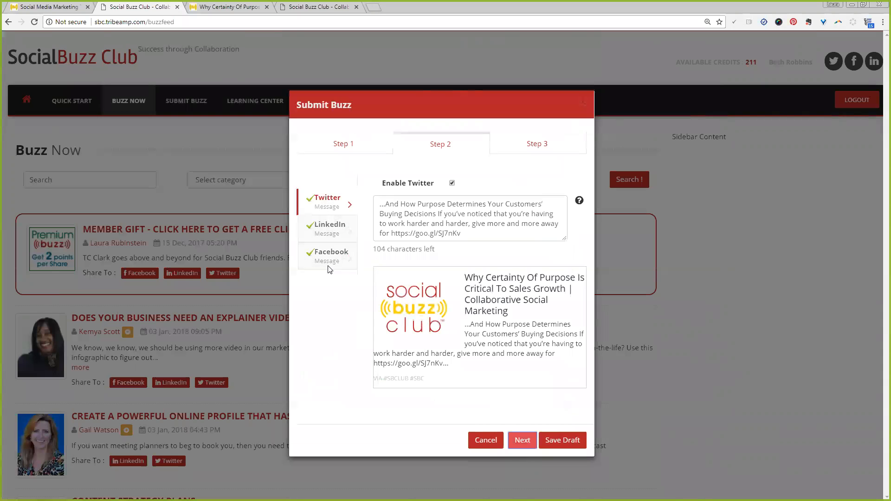
drag(500, 231, 394, 202)
drag(561, 238, 570, 285)
click(486, 253)
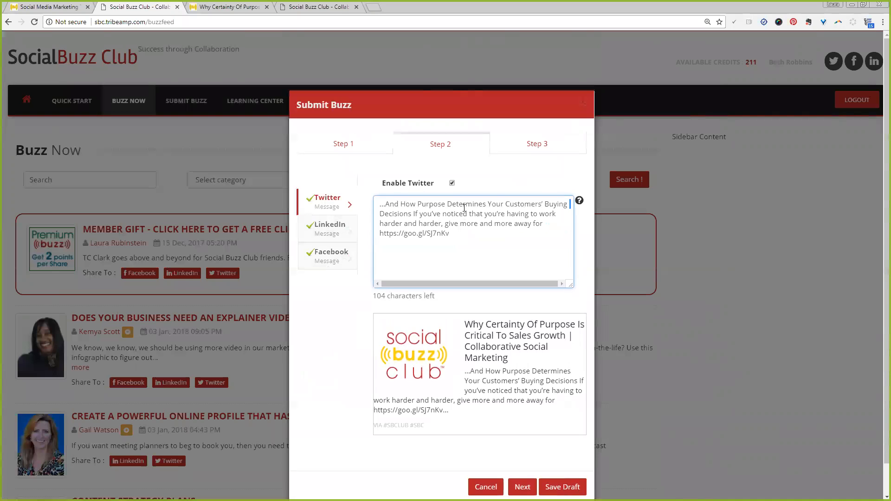
key(shift+Home)
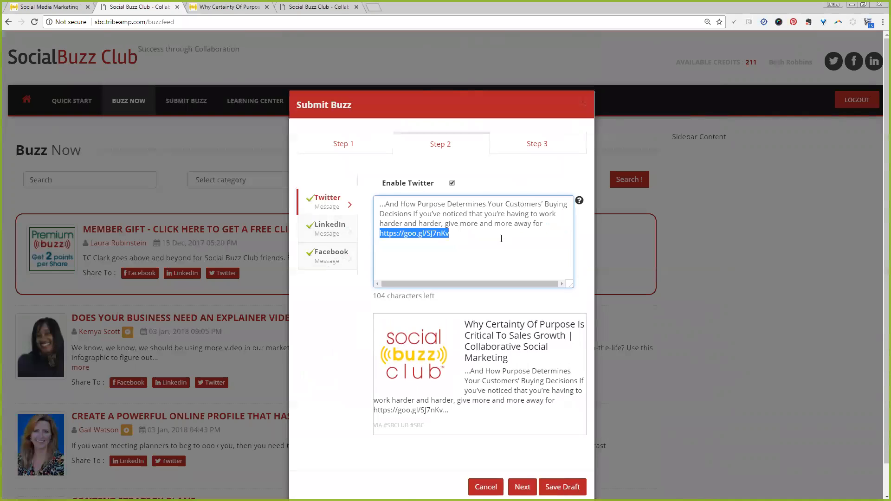
click(501, 238)
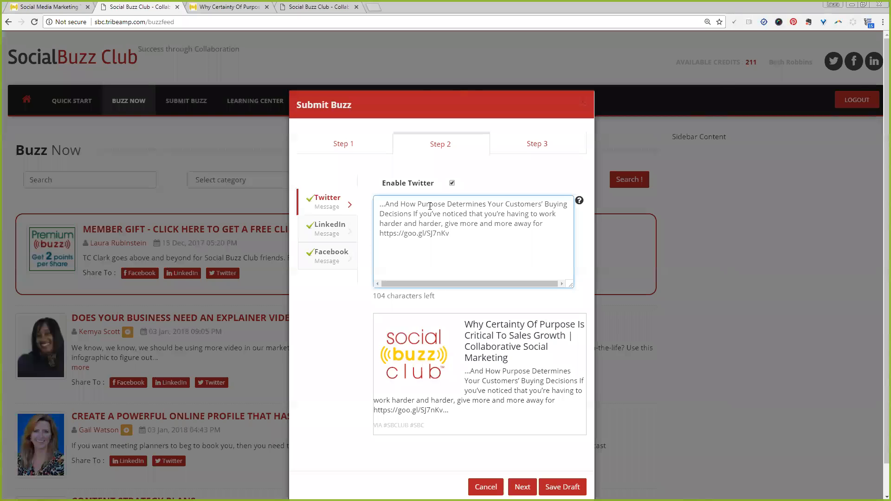
click(452, 183)
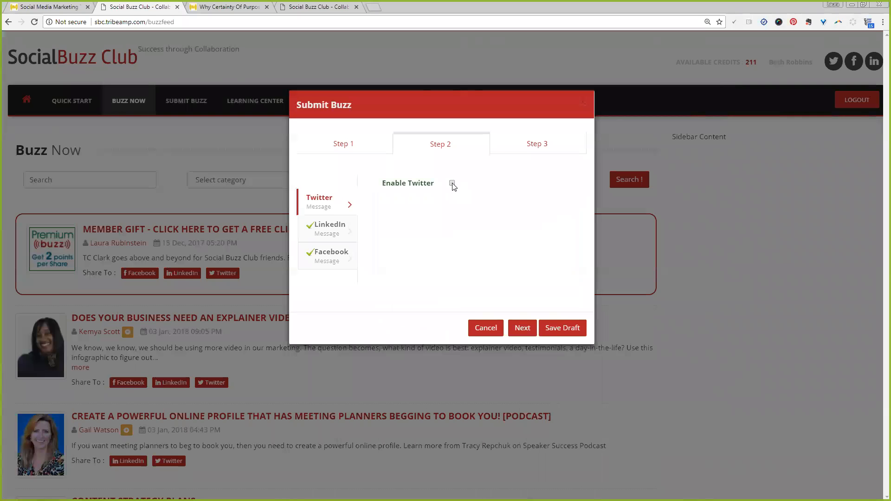
click(452, 184)
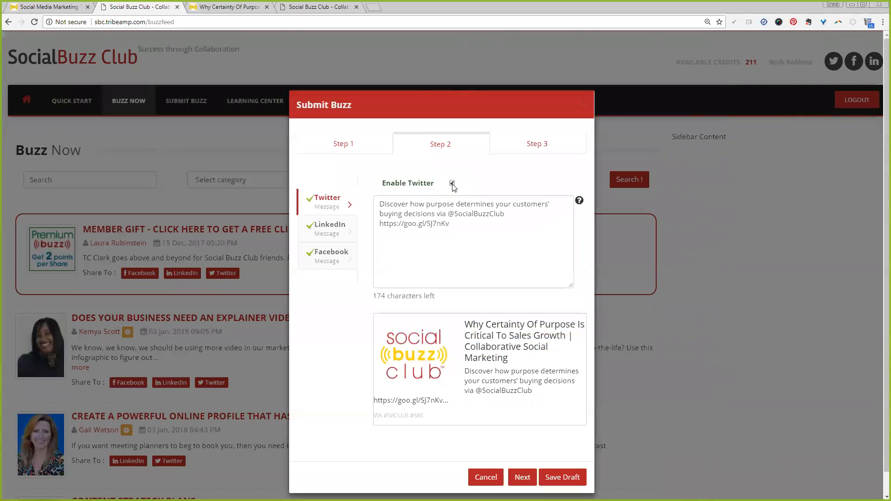
Refresh the LinkedIn message the same way, review the Facebook message, and continue to the scheduling step.
click(345, 235)
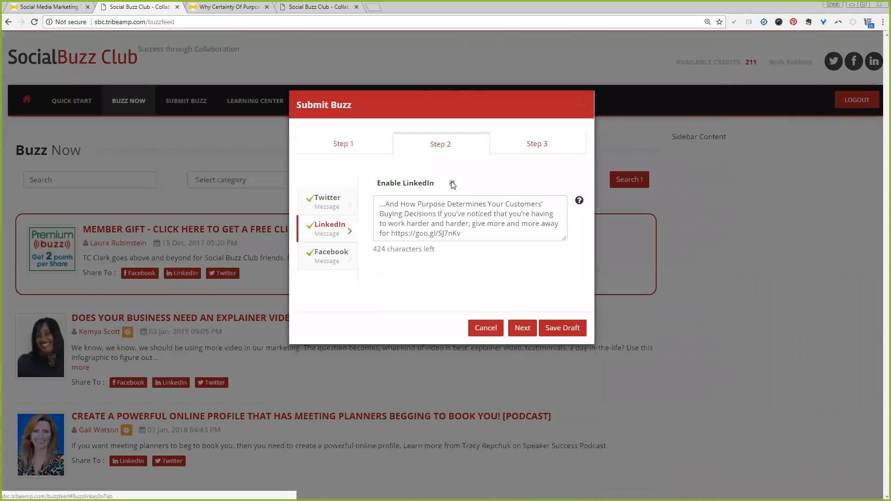
click(452, 183)
click(452, 186)
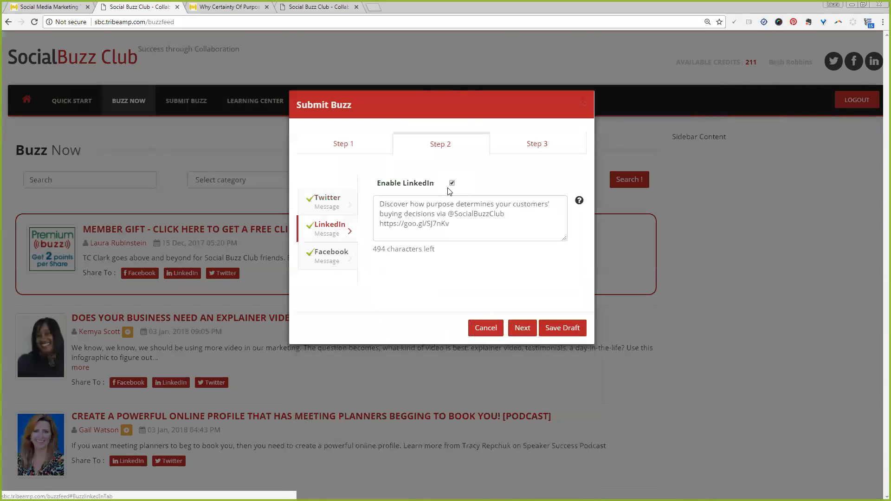
click(328, 257)
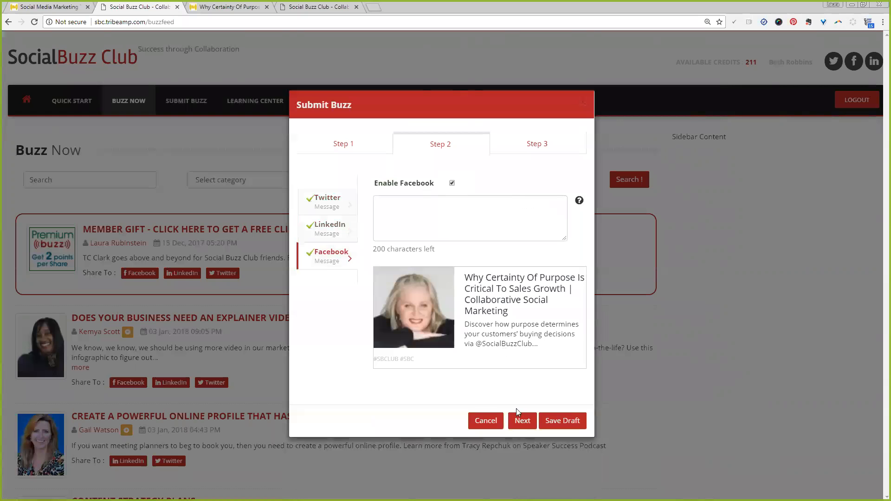
click(519, 423)
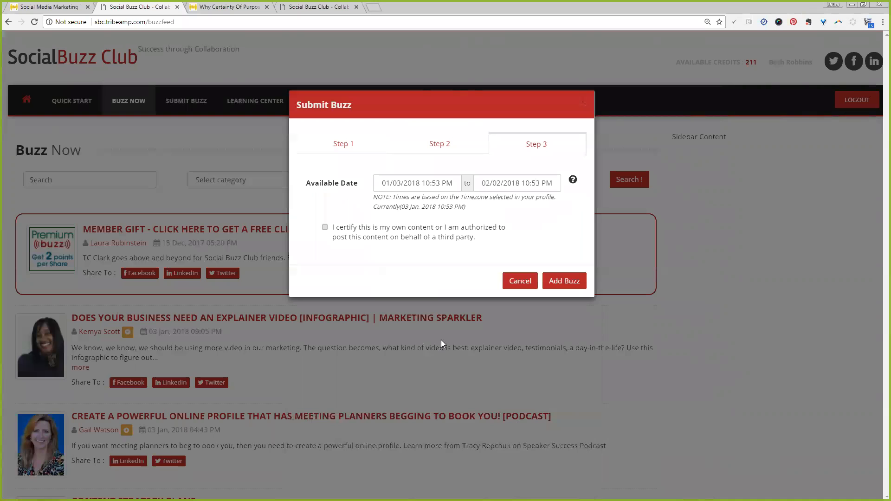
Set the availability start date to now, 01/03/2018 10:58 pm.
click(441, 183)
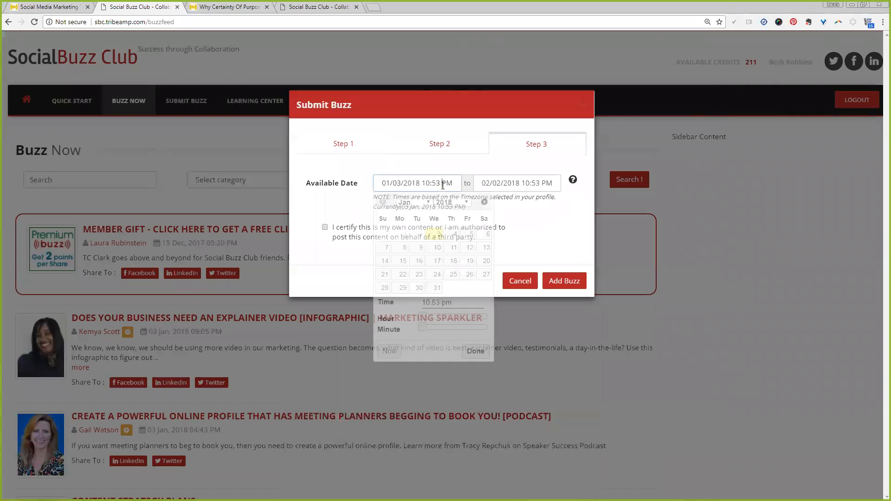
click(390, 352)
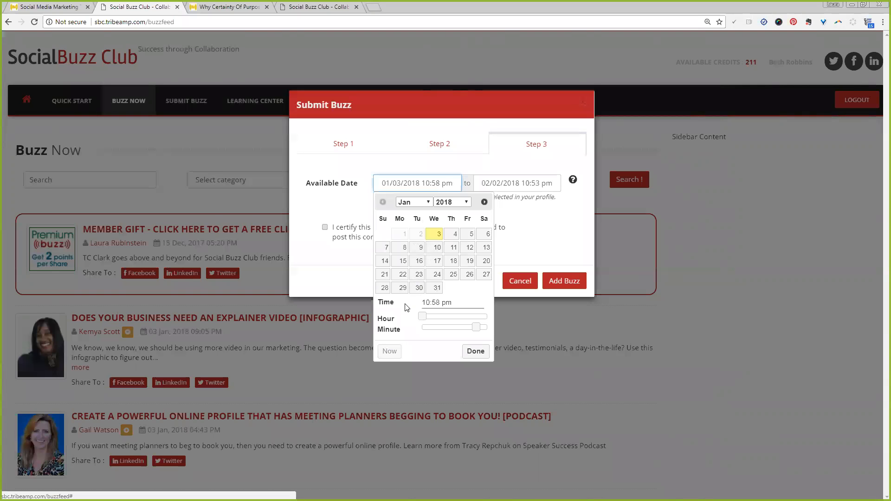
click(471, 235)
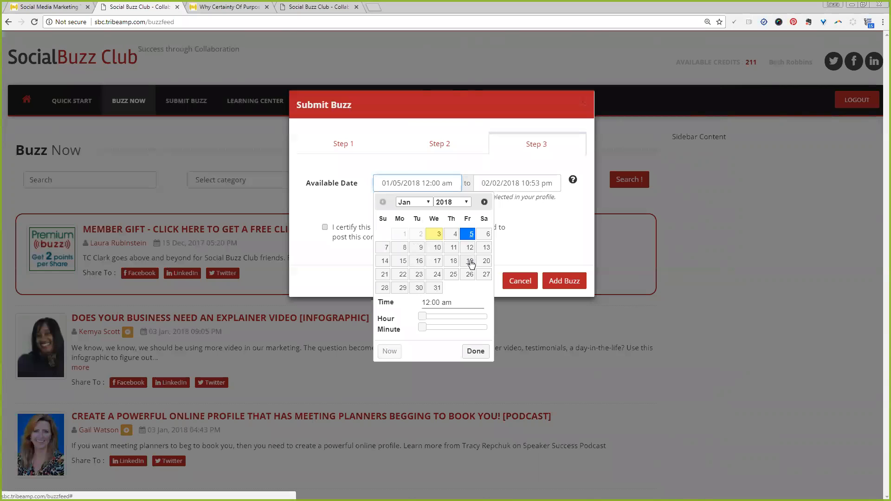
drag(422, 317, 441, 318)
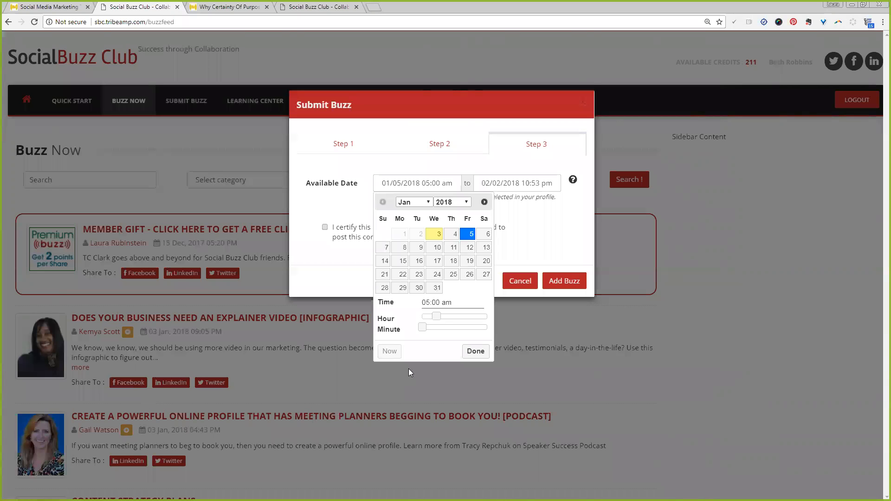
click(390, 351)
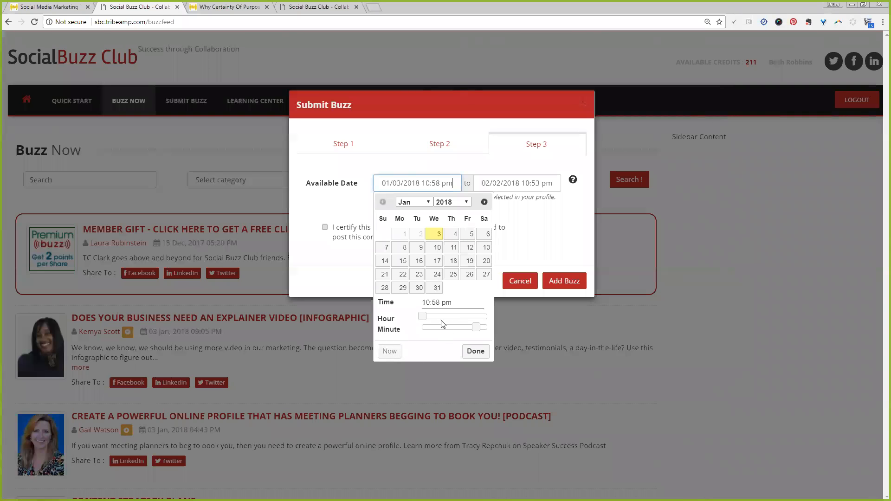
click(475, 351)
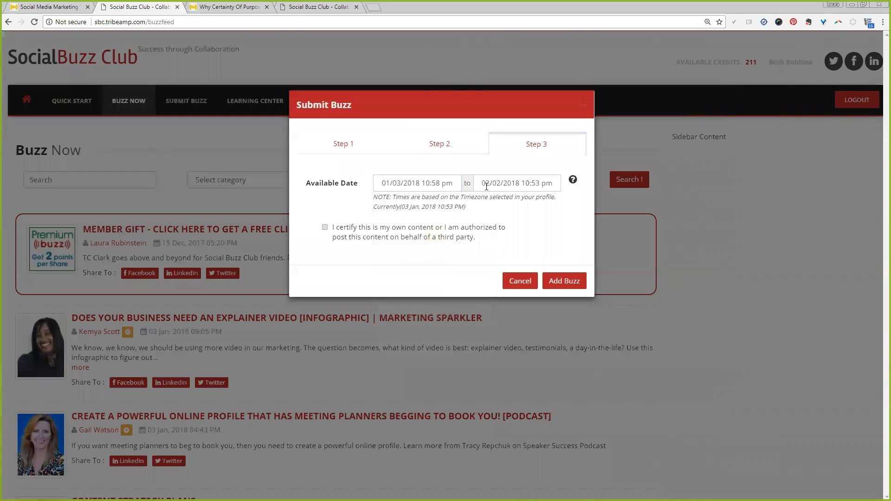
Set the availability end date to 02/19/2020 05:00 am.
click(511, 187)
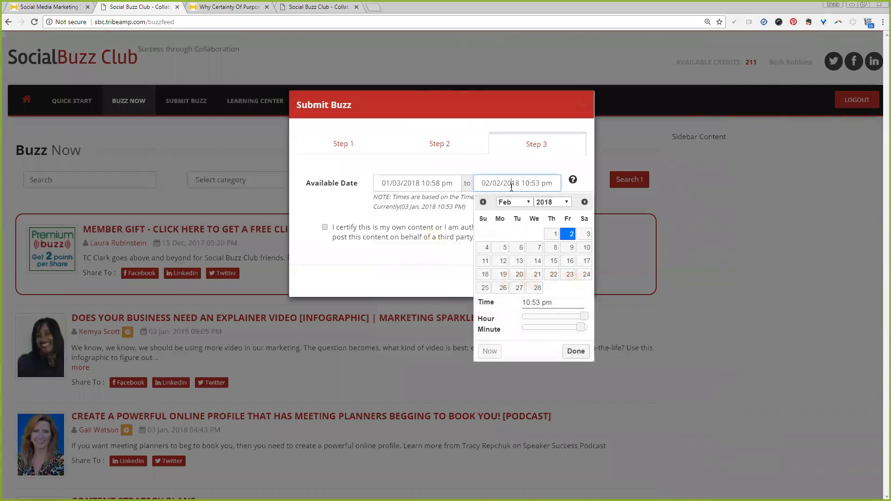
click(552, 203)
click(551, 229)
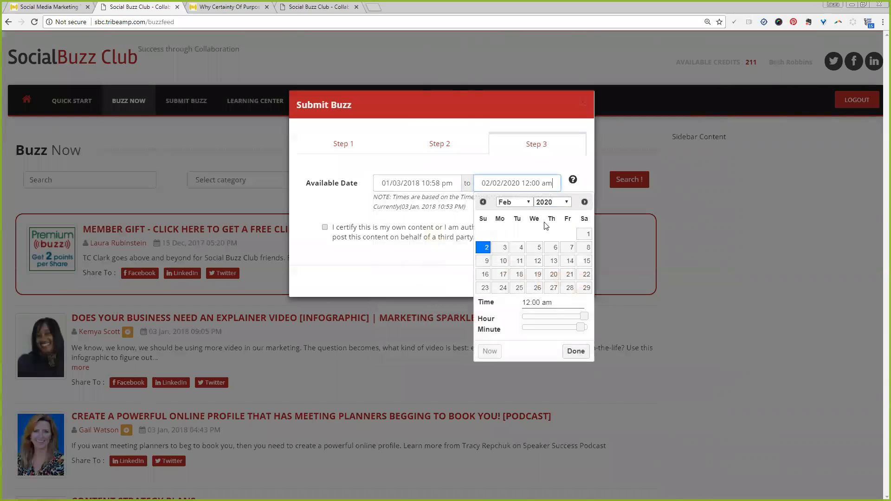
click(537, 275)
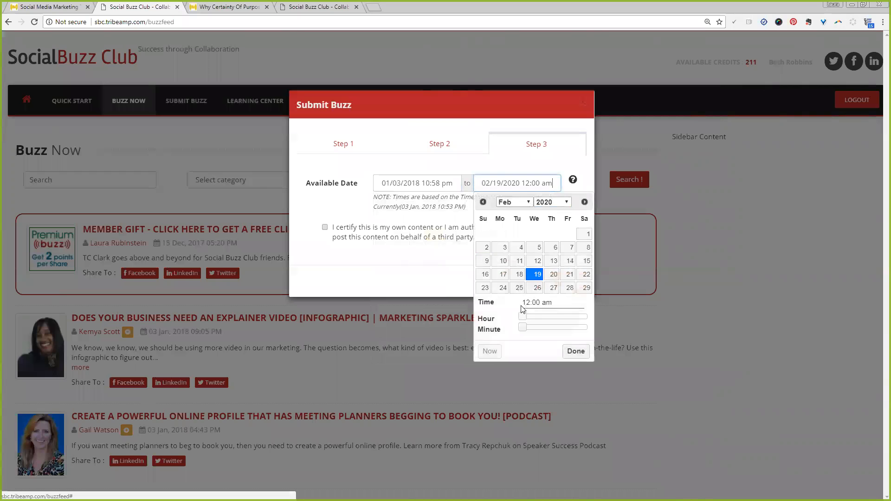
drag(523, 316, 538, 317)
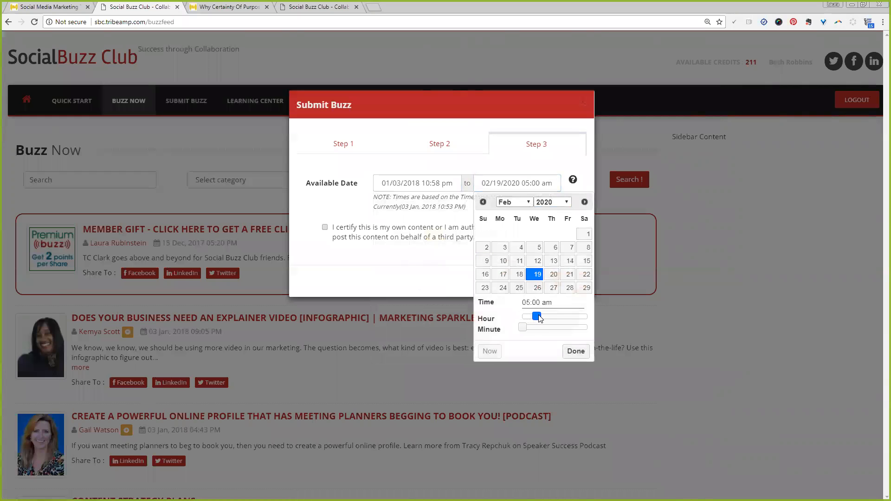
click(567, 353)
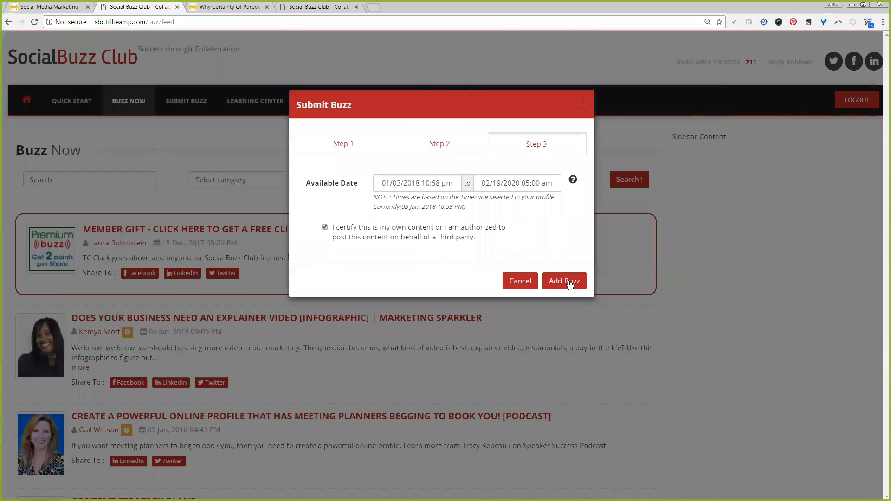
Certify the content as your own or authorized and add the buzz.
mouse_move(573, 181)
click(560, 284)
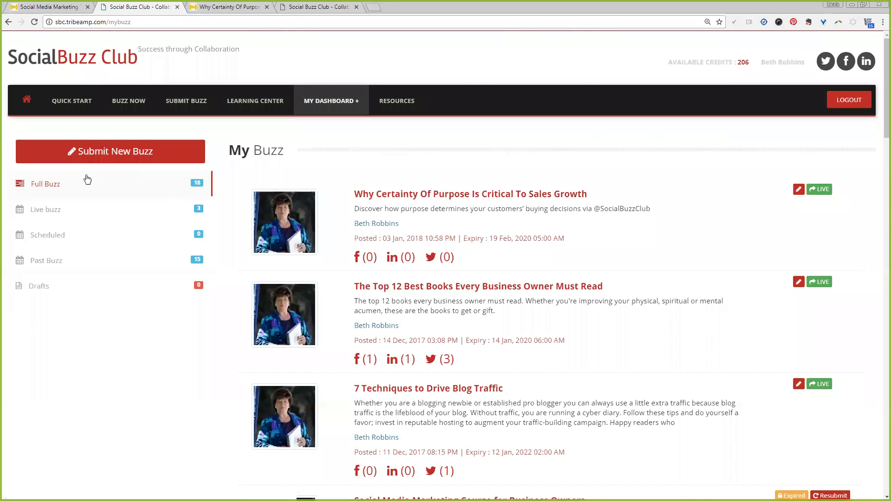
Find the new buzz in the Buzz Now feed and open its details page to check it.
click(328, 97)
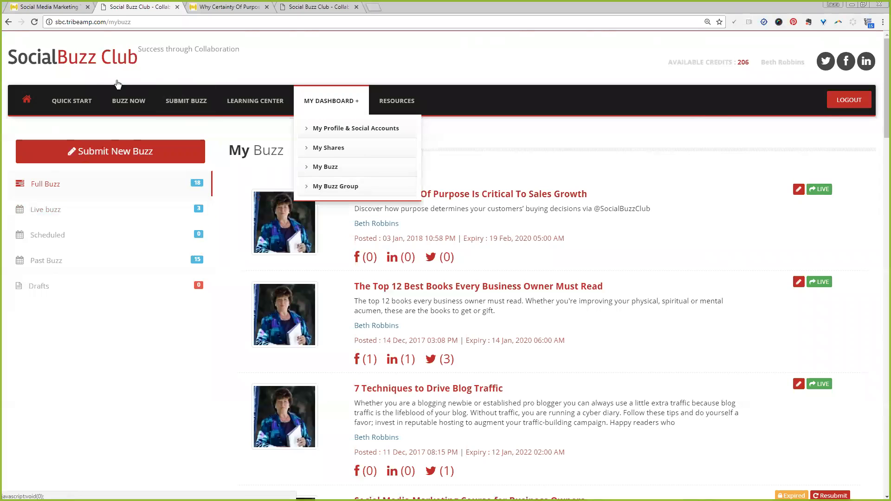
click(120, 102)
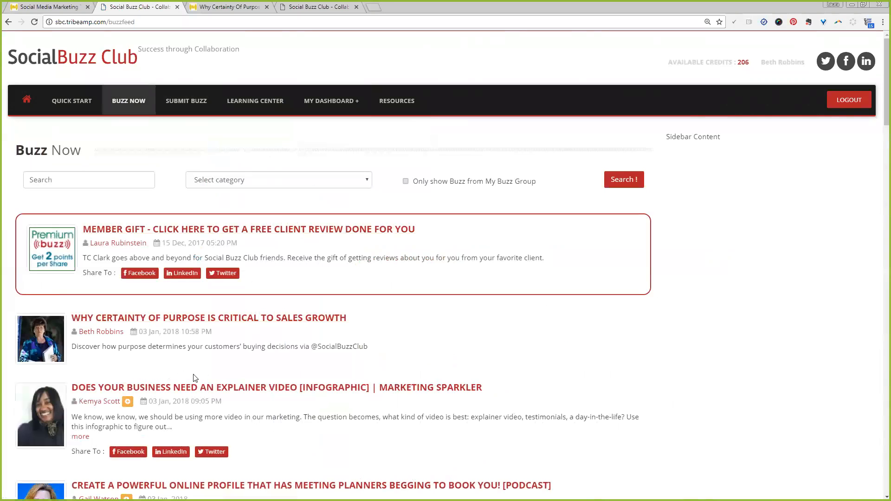
scroll(195, 367, down, 3)
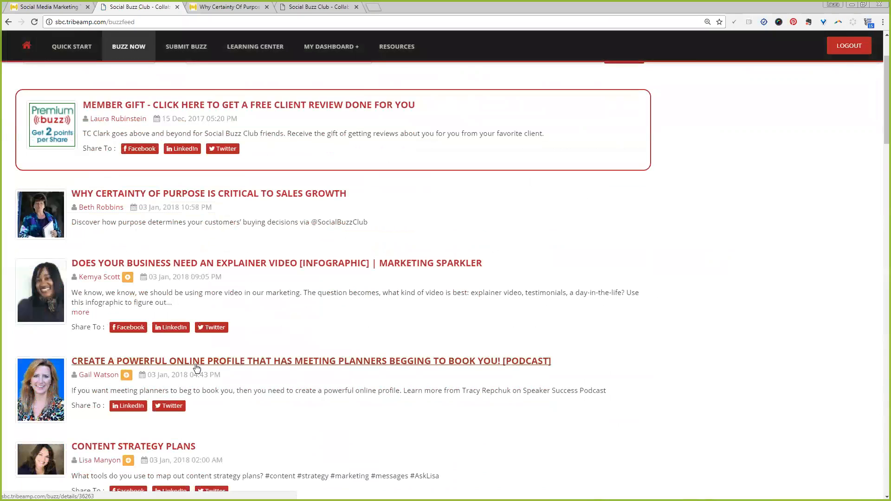
click(222, 194)
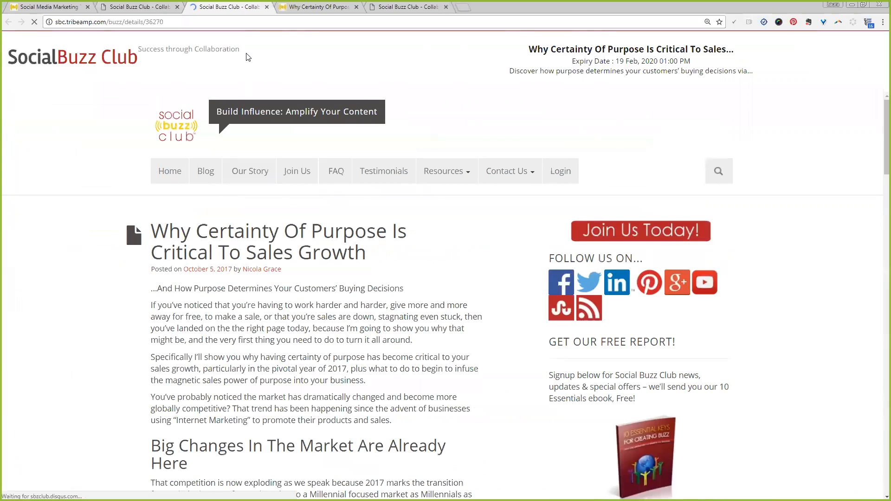
click(267, 6)
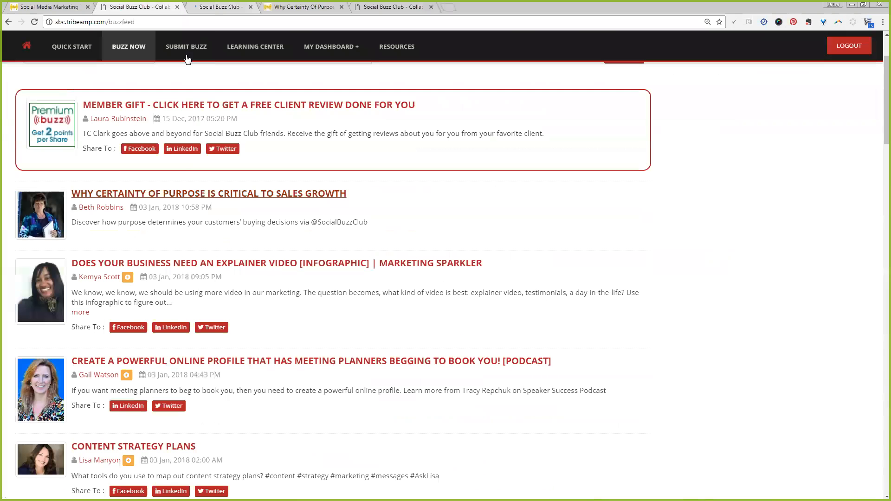